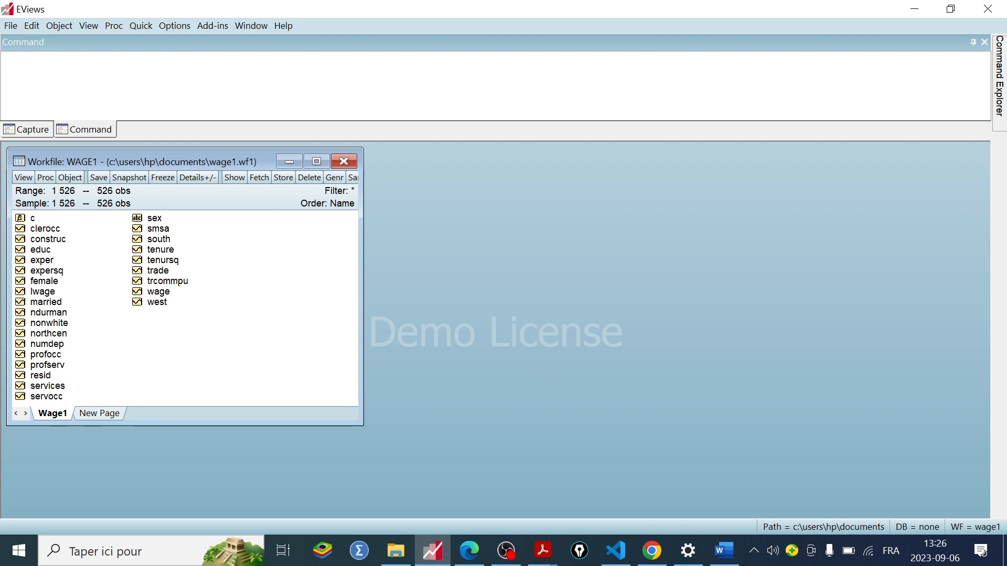
- Switch to the browser and look up the Tutoriel eviews playlist among the StatProACADEMY channel's YouTube playlists
{"action": "left_click", "coordinate": [3, 69]}
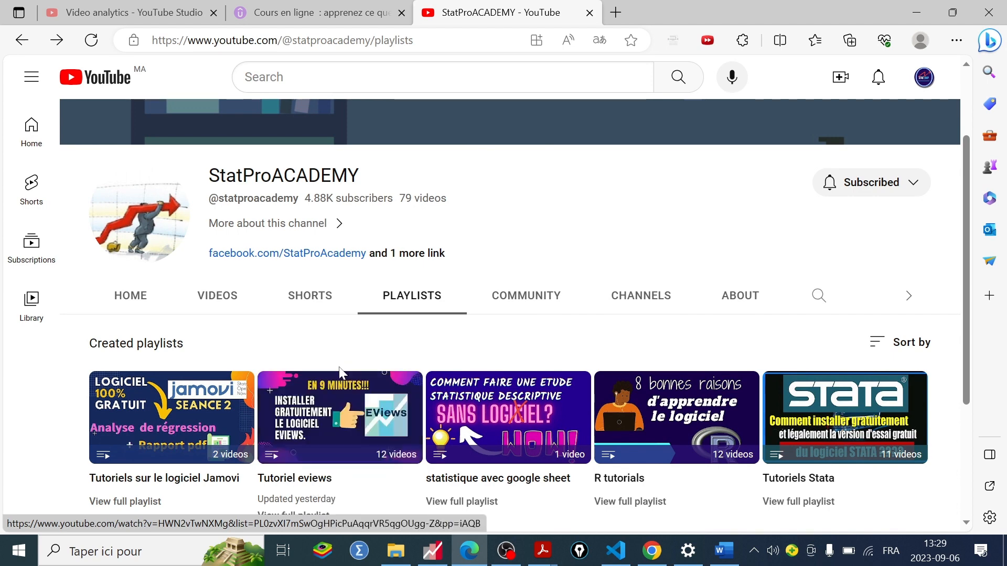
{"action": "left_click", "coordinate": [396, 301]}
{"action": "scroll", "coordinate": [283, 472], "scroll_direction": "down", "scroll_amount": 2}
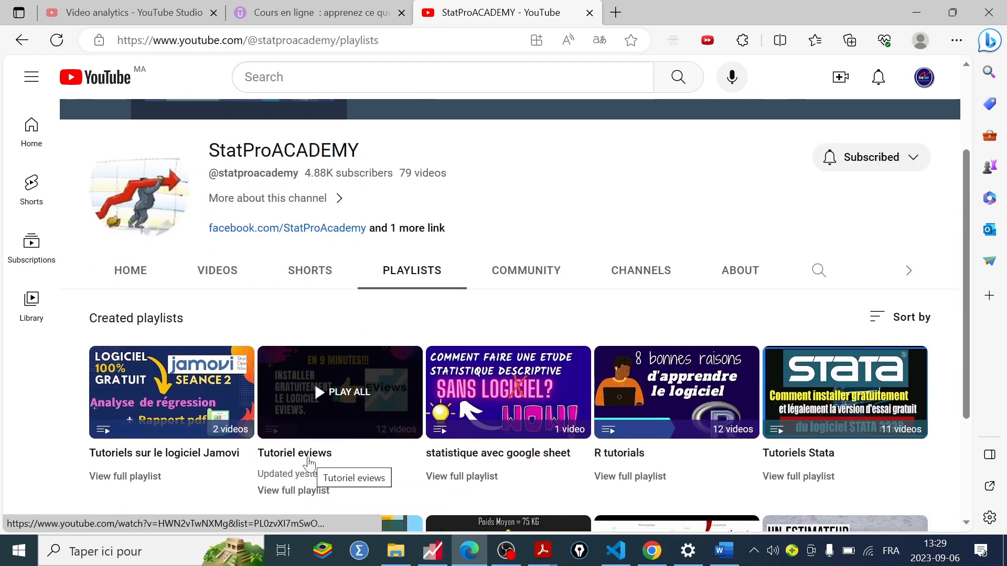
{"action": "left_click", "coordinate": [309, 465]}
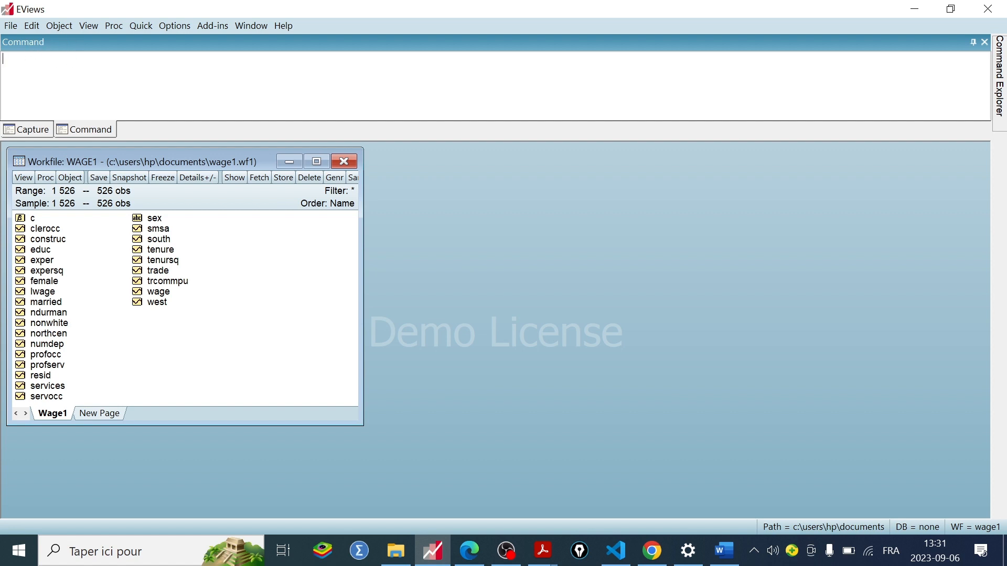
- Switch to EViews and generate a series wage_1 as the logarithm of wage with the command genr wage_1 = log(wage)
{"action": "type", "text": "genr"}
{"action": "left_click_drag", "start_coordinate": [23, 59], "coordinate": [1, 60]}
{"action": "left_click", "coordinate": [24, 59]}
{"action": "type", "text": "wage"}
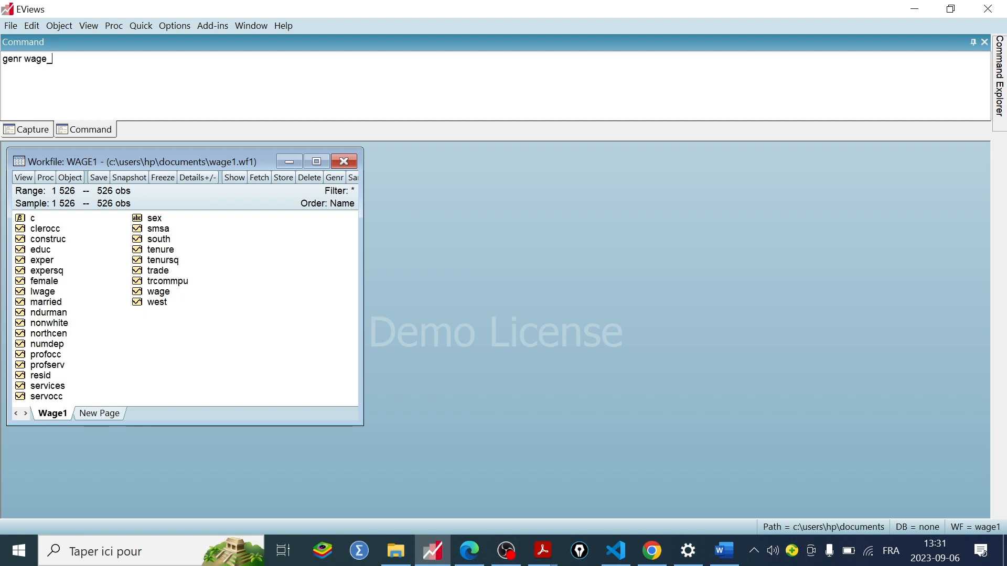
{"action": "type", "text": "_1 ="}
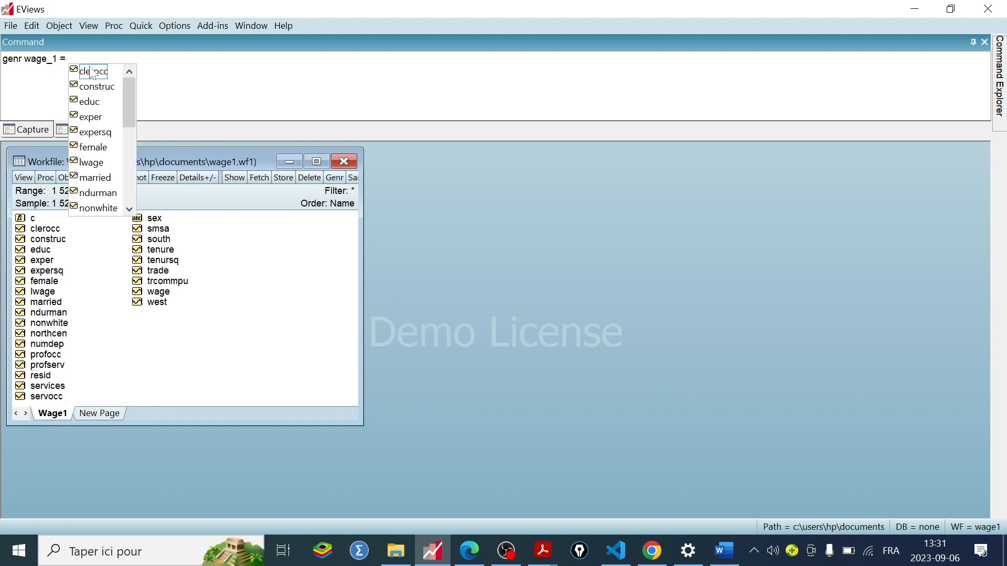
{"action": "type", "text": " log"}
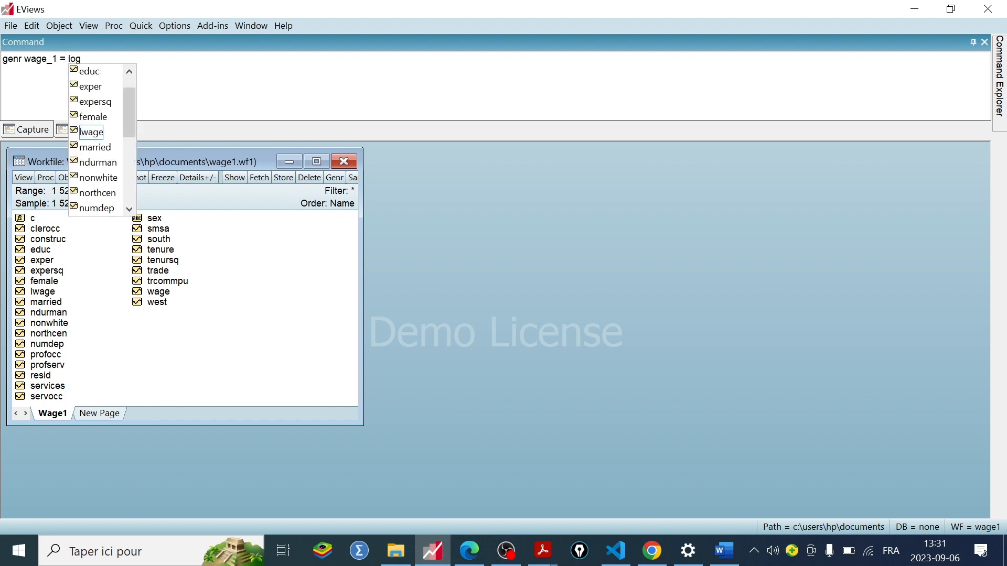
{"action": "type", "text": "("}
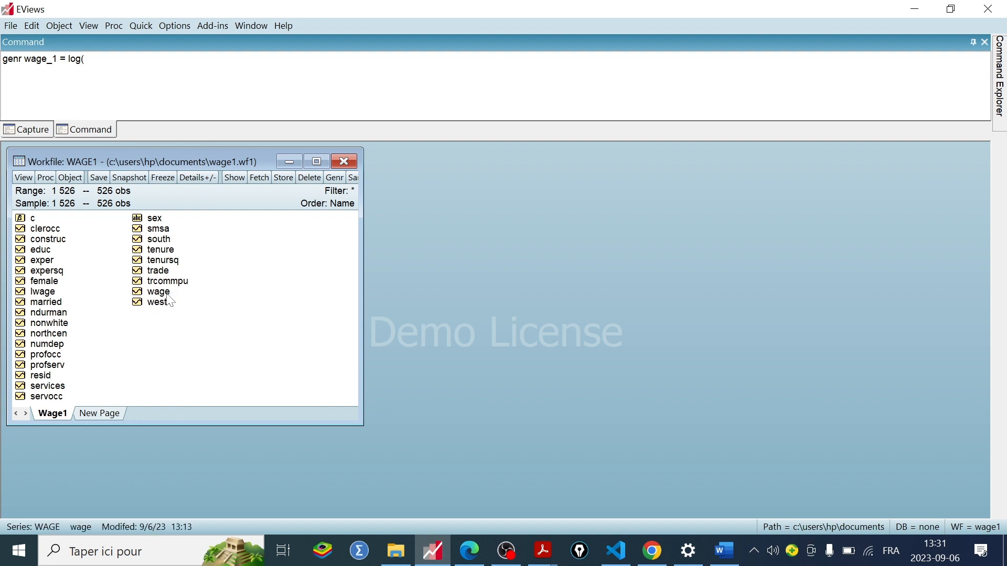
{"action": "type", "text": "wa"}
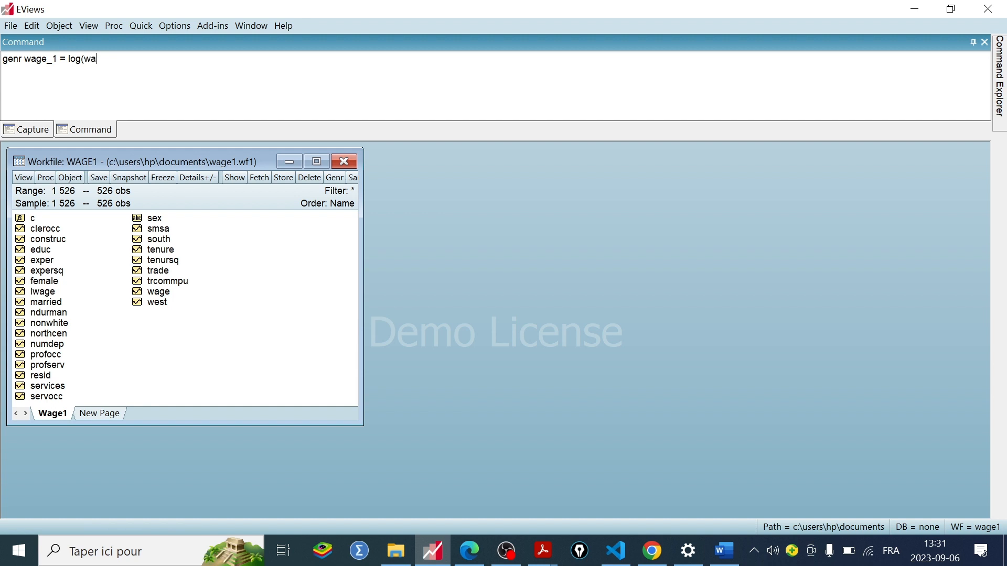
{"action": "type", "text": "ge)"}
{"action": "key", "text": "Return"}
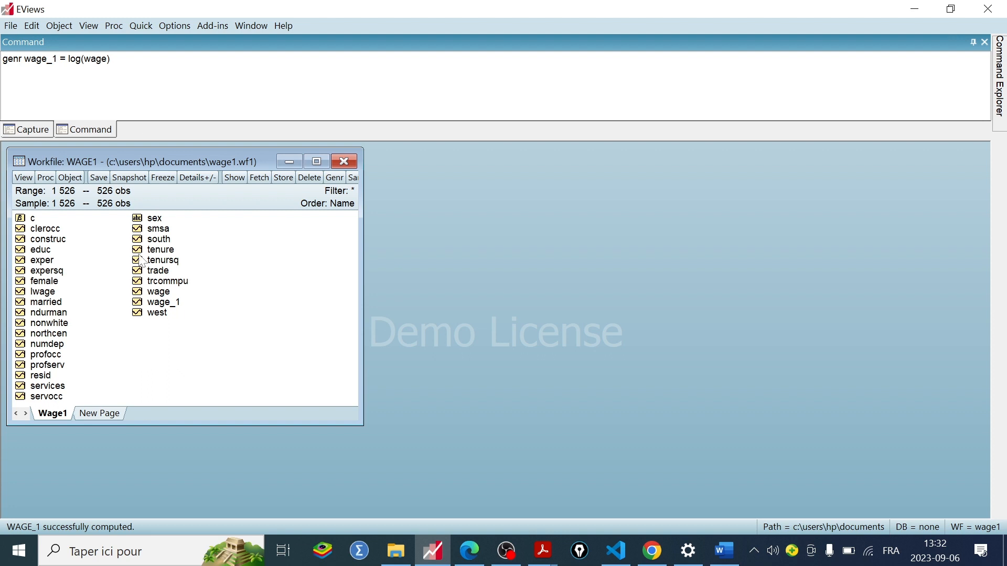
- Open the wage_1 series to view its values, and return to the workfile's wage series
{"action": "left_click", "coordinate": [171, 304]}
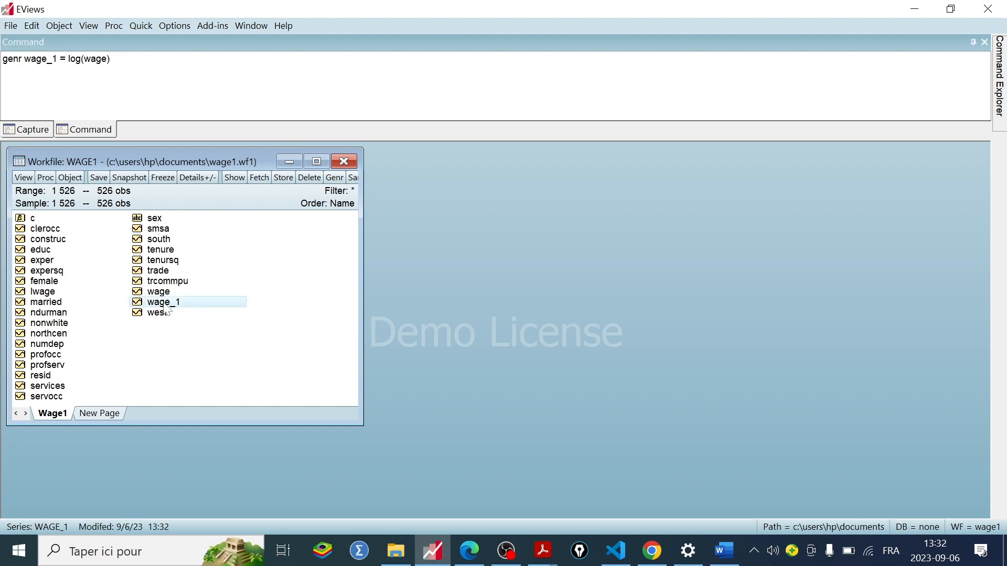
{"action": "double_click", "coordinate": [178, 303]}
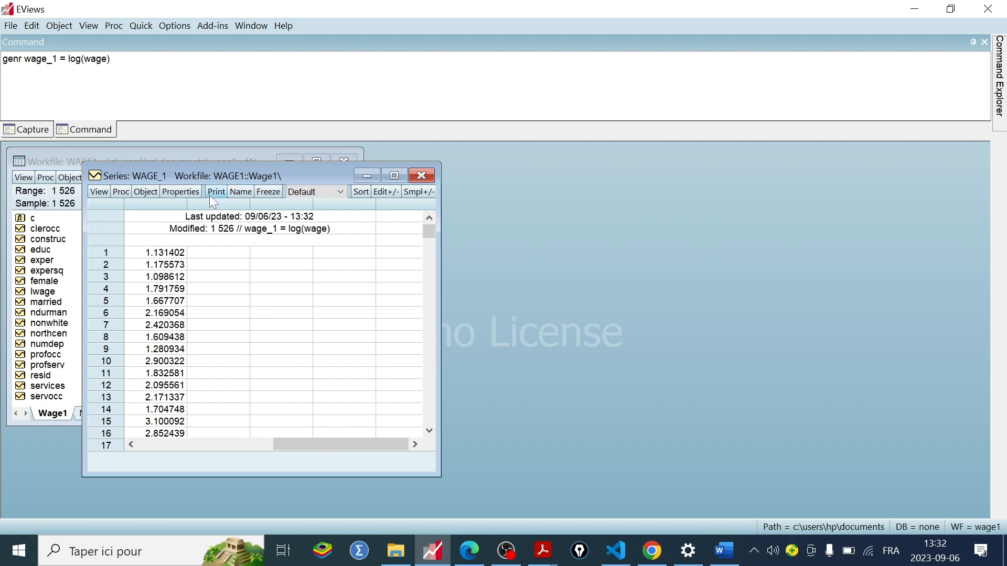
{"action": "left_click", "coordinate": [51, 256]}
{"action": "left_click", "coordinate": [153, 293]}
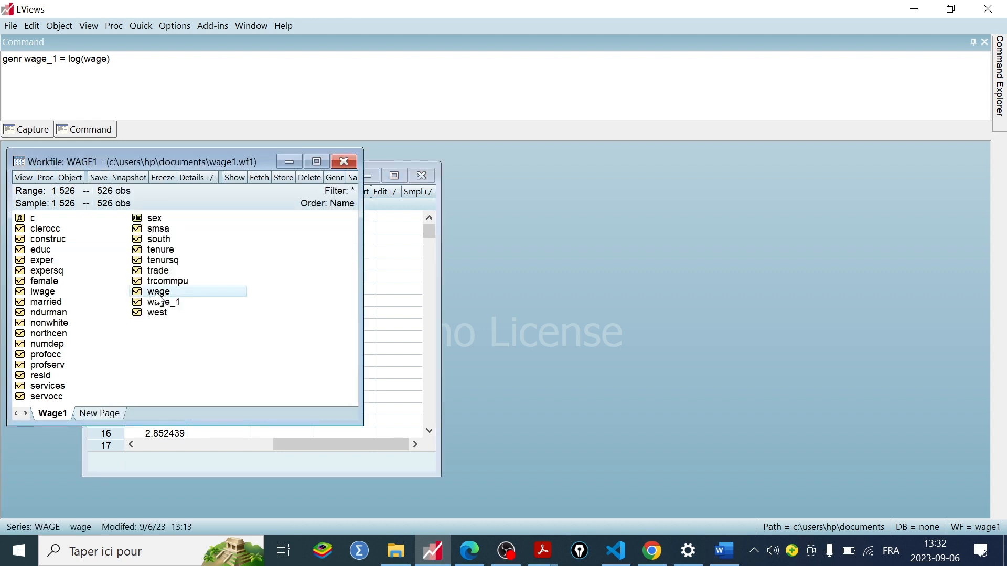
- Rerun the wage_1 command and generate a series wage_2 as the square of wage with genr wage_2 = wage^2
{"action": "left_click", "coordinate": [111, 60]}
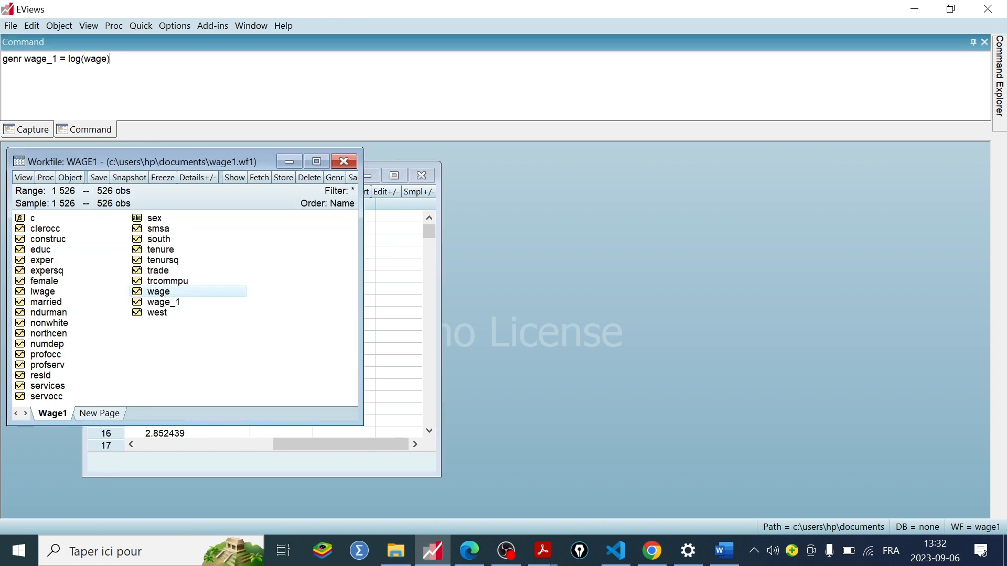
{"action": "key", "text": "Return"}
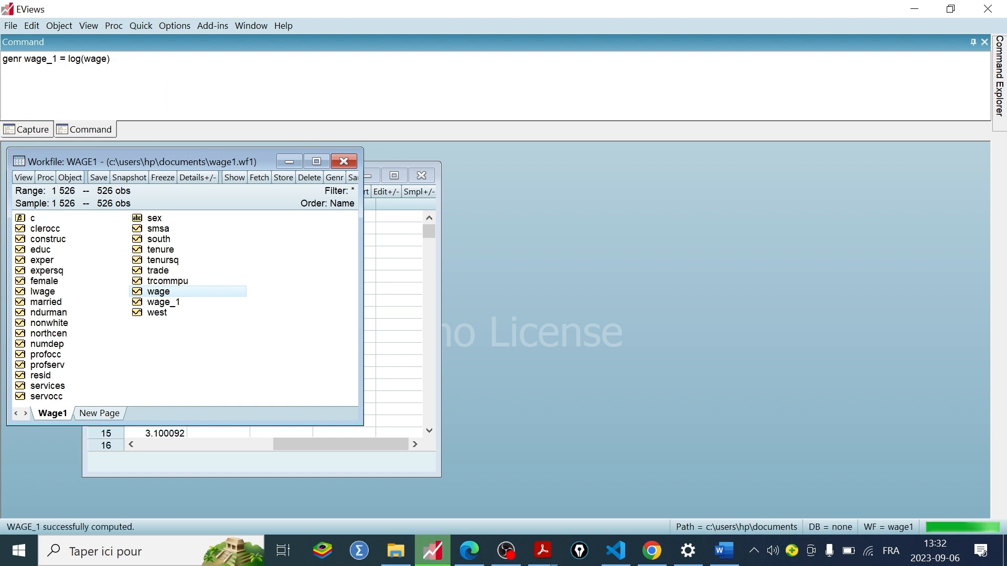
{"action": "type", "text": "g"}
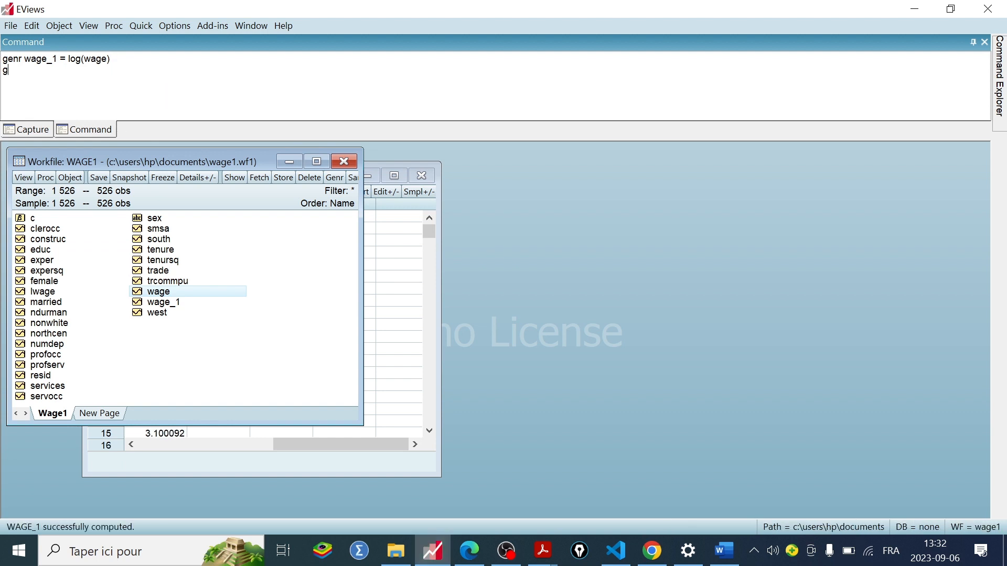
{"action": "type", "text": "enr"}
{"action": "type", "text": "wage_2 = "}
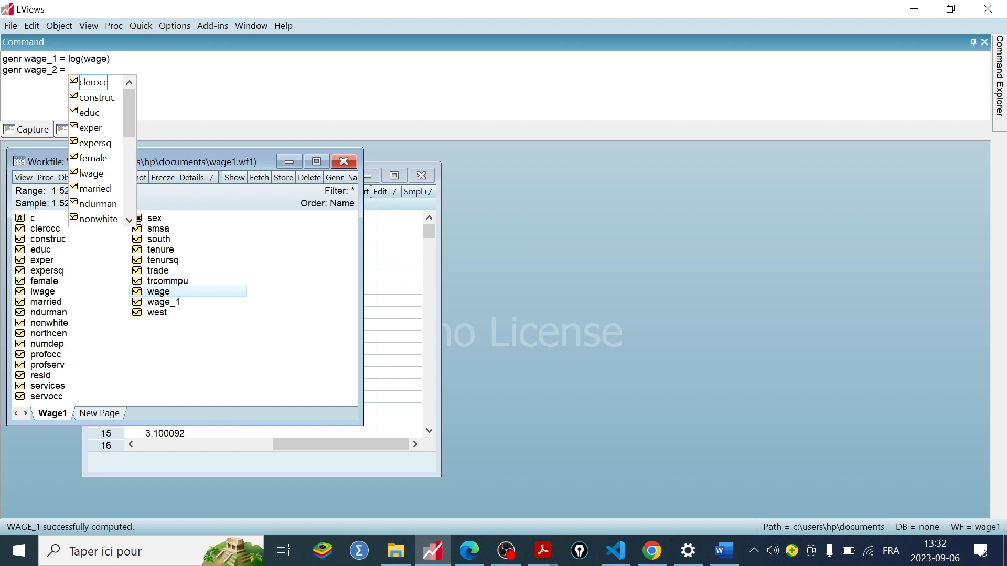
{"action": "type", "text": "wage"}
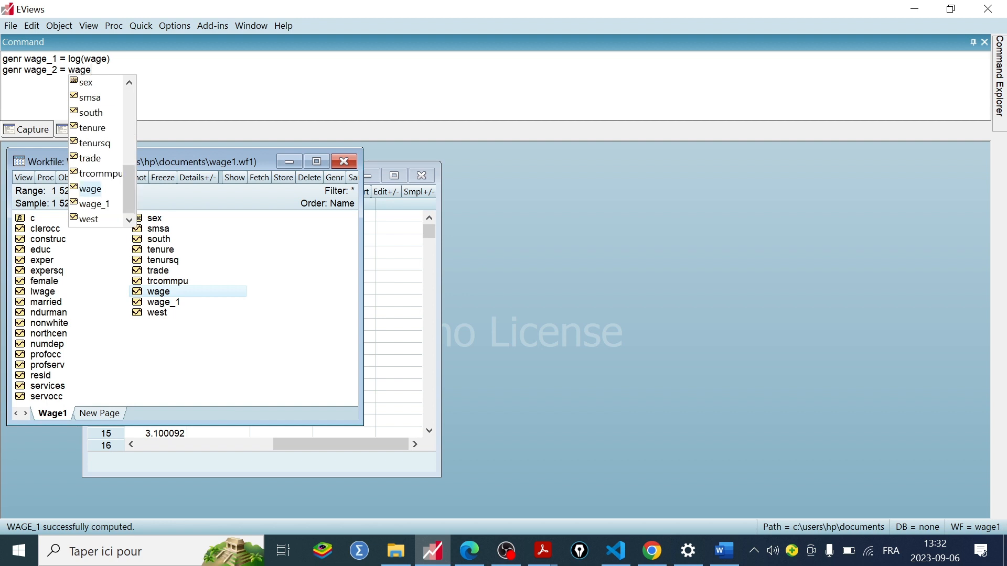
{"action": "type", "text": "^"}
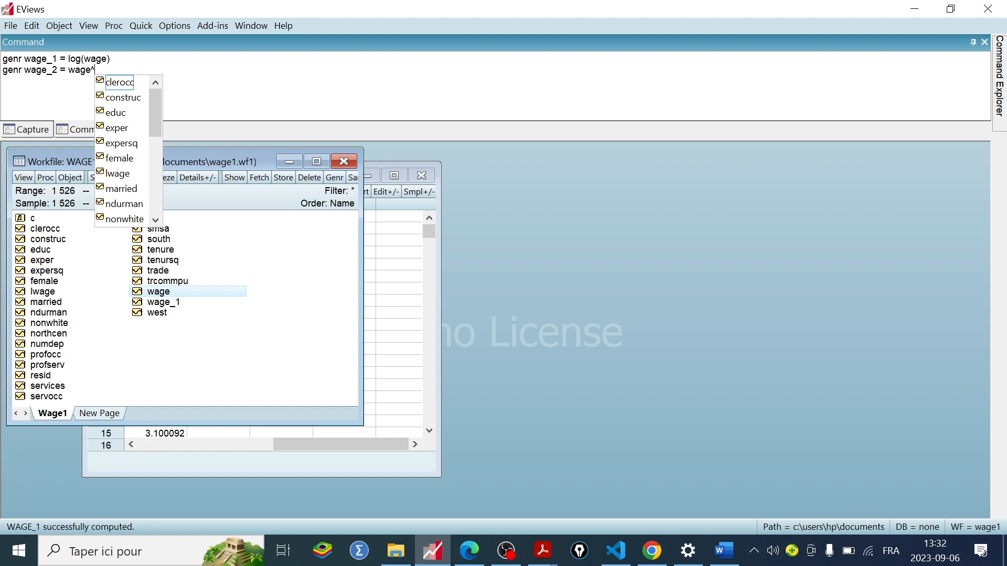
{"action": "type", "text": "2"}
{"action": "left_click", "coordinate": [110, 59]}
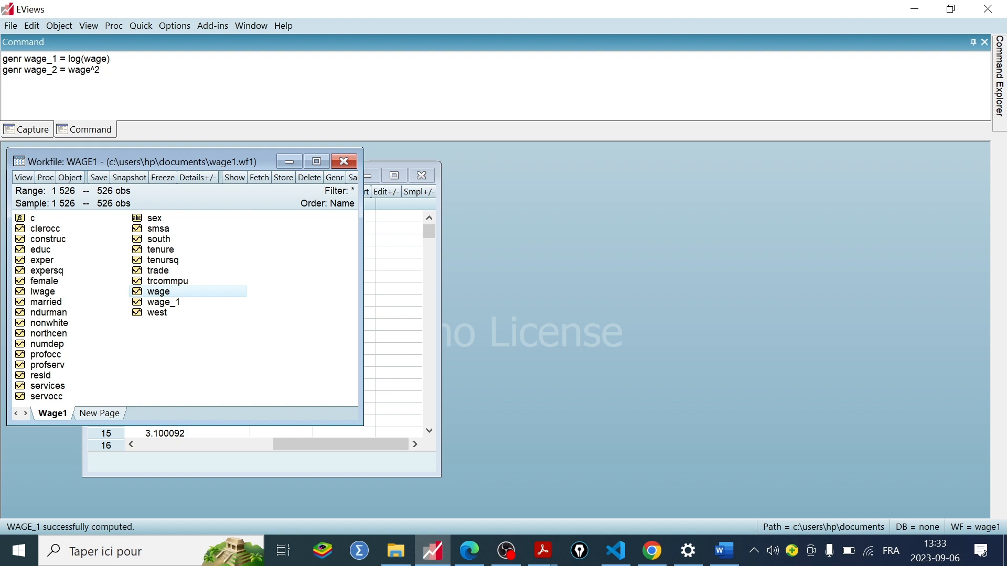
{"action": "key", "text": "Return"}
- Locate the generated series wage_1 and wage_2 in the workfile's object list
{"action": "left_click", "coordinate": [175, 306]}
{"action": "left_click", "coordinate": [174, 314]}
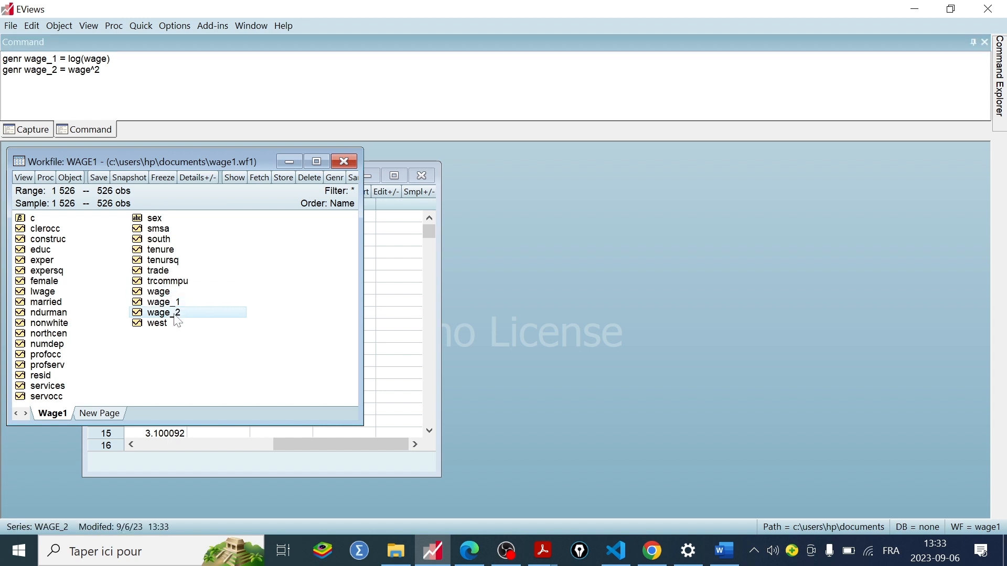
{"action": "left_click", "coordinate": [179, 306]}
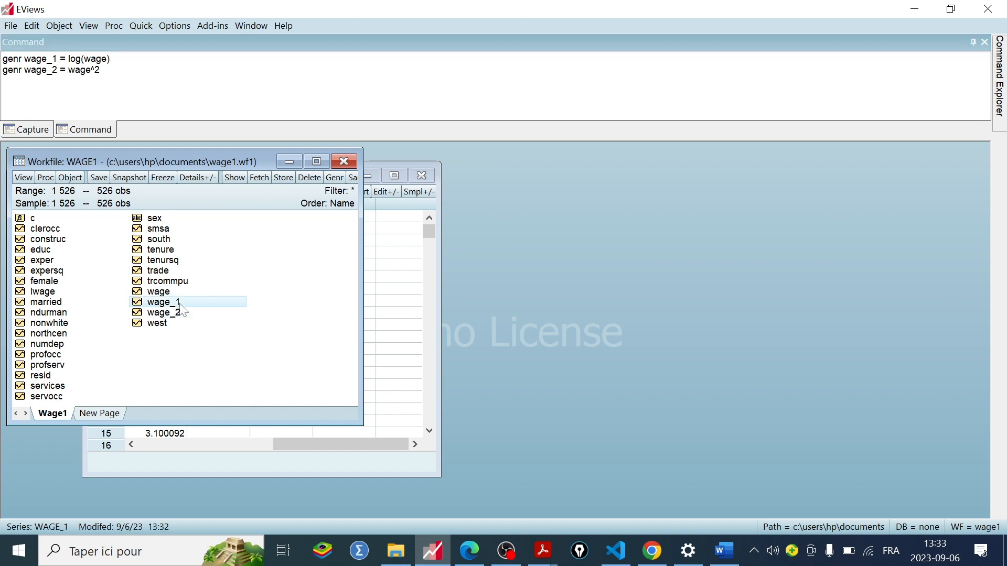
{"action": "left_click", "coordinate": [178, 315]}
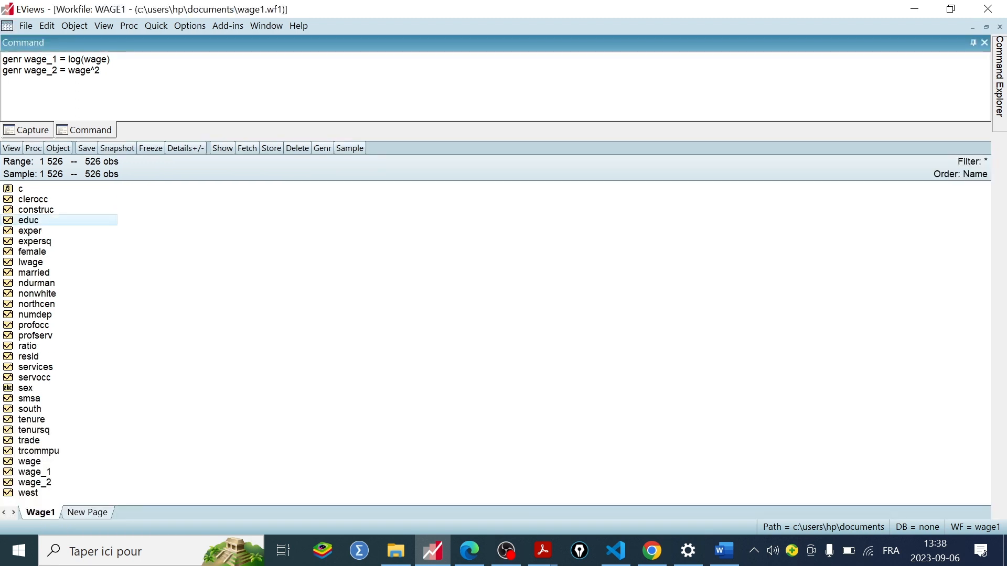
- Generate a series somme as the sum of education and experience with the command genr somme = educ + exper
{"action": "left_click", "coordinate": [35, 229]}
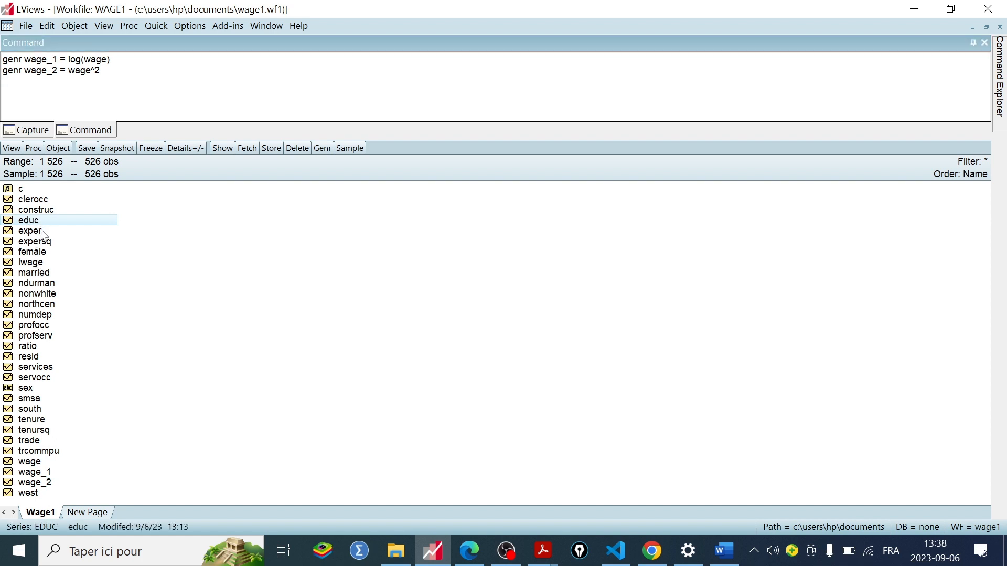
{"action": "left_click", "coordinate": [63, 83]}
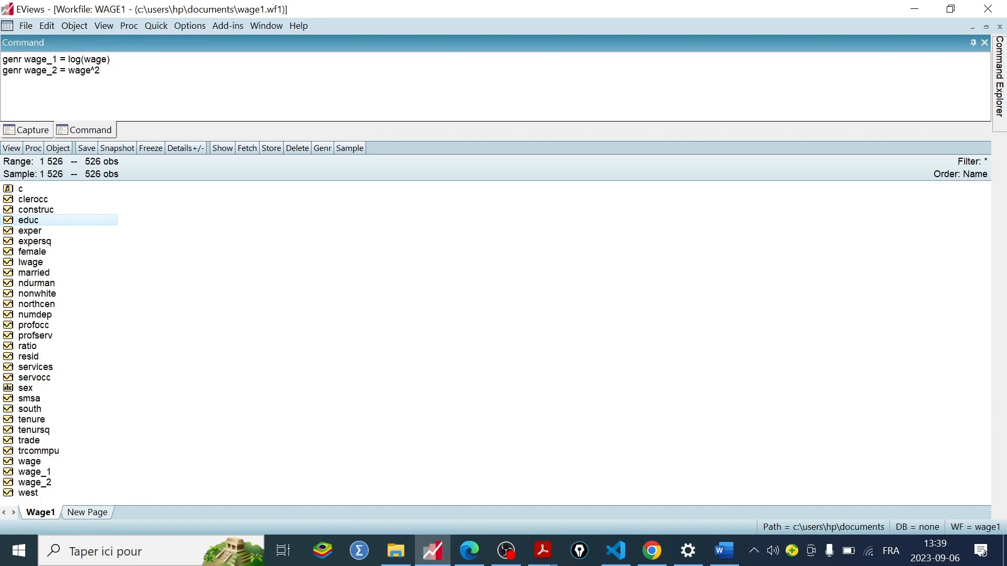
{"action": "type", "text": "genr somme ="}
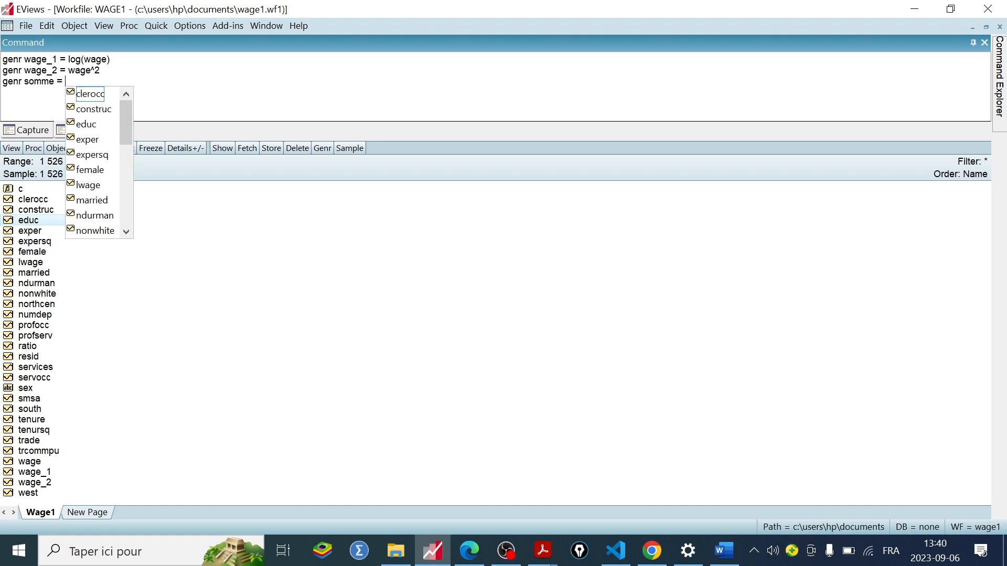
{"action": "left_click_drag", "start_coordinate": [49, 82], "coordinate": [29, 82]}
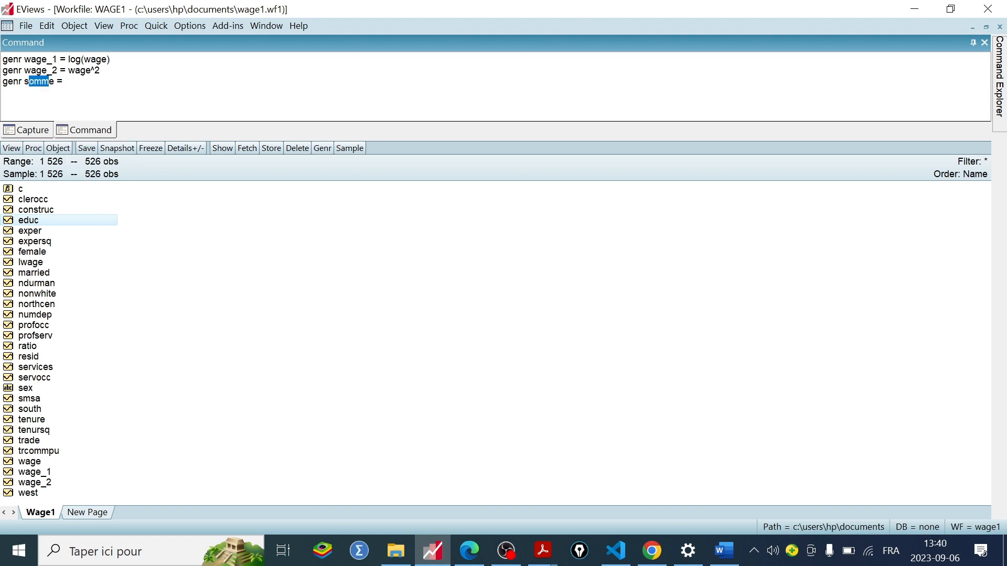
{"action": "left_click", "coordinate": [65, 81]}
{"action": "type", "text": "eu"}
{"action": "key", "text": "BackSpace"}
{"action": "type", "text": "duc  +"}
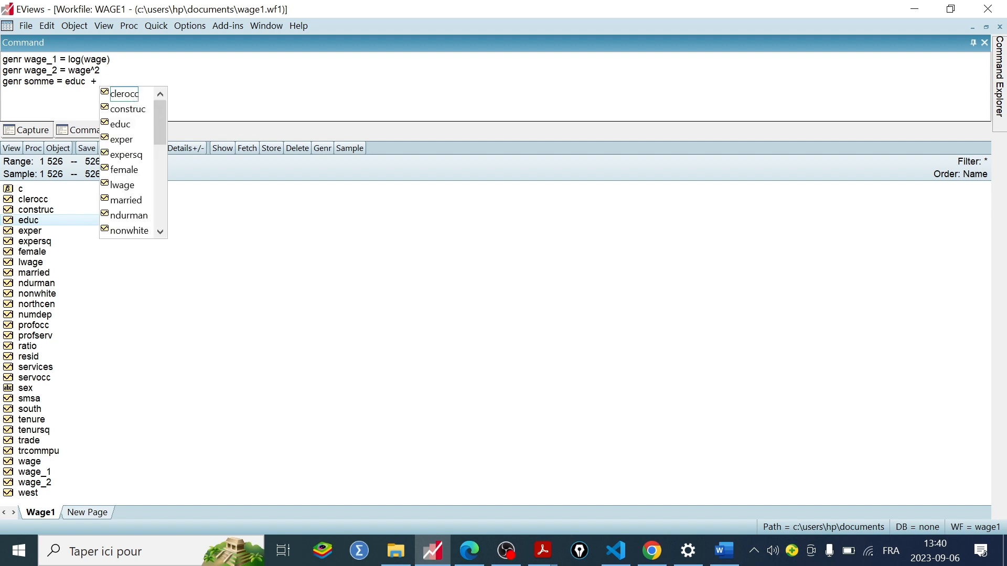
{"action": "type", "text": " ex"}
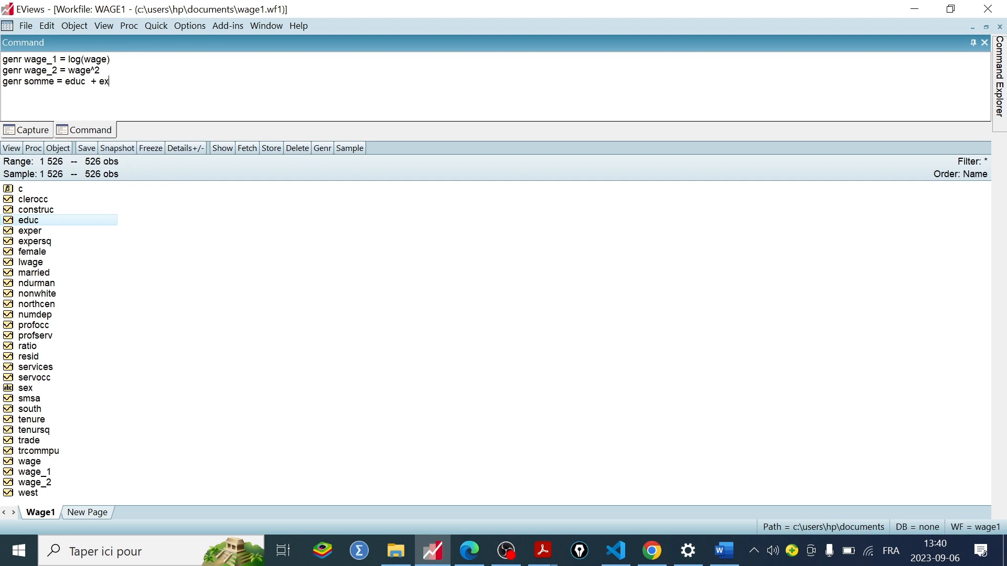
{"action": "type", "text": "per"}
{"action": "left_click", "coordinate": [33, 242]}
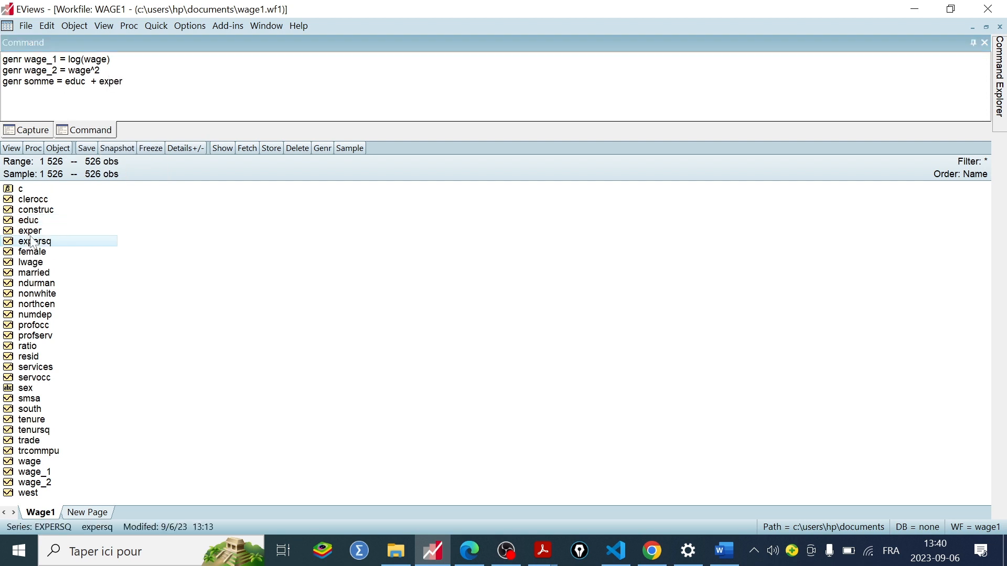
{"action": "left_click", "coordinate": [124, 82]}
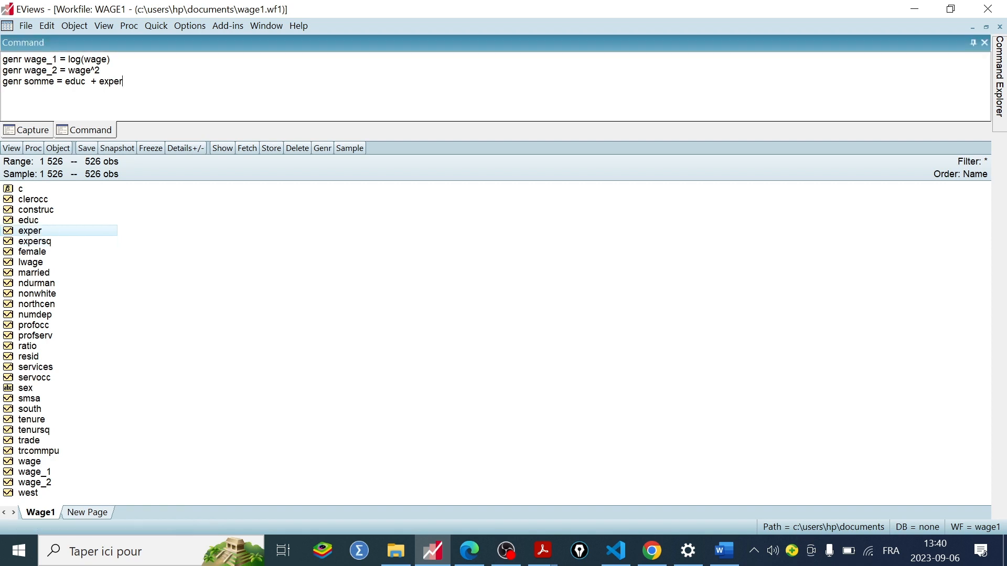
{"action": "key", "text": "Return"}
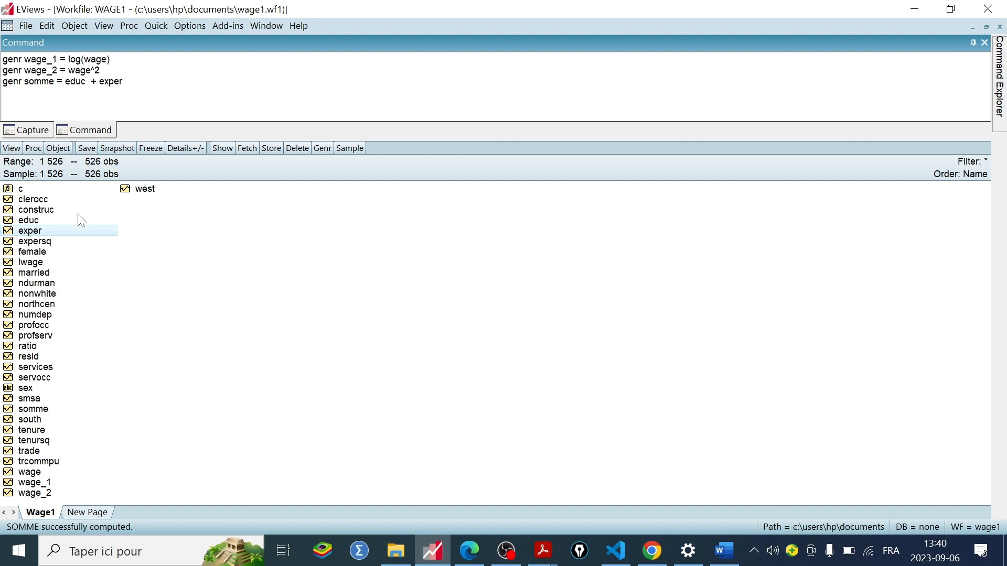
- Open the somme series and examine its first observation, with the cursor returned to the end of its generating command
{"action": "left_click", "coordinate": [30, 411]}
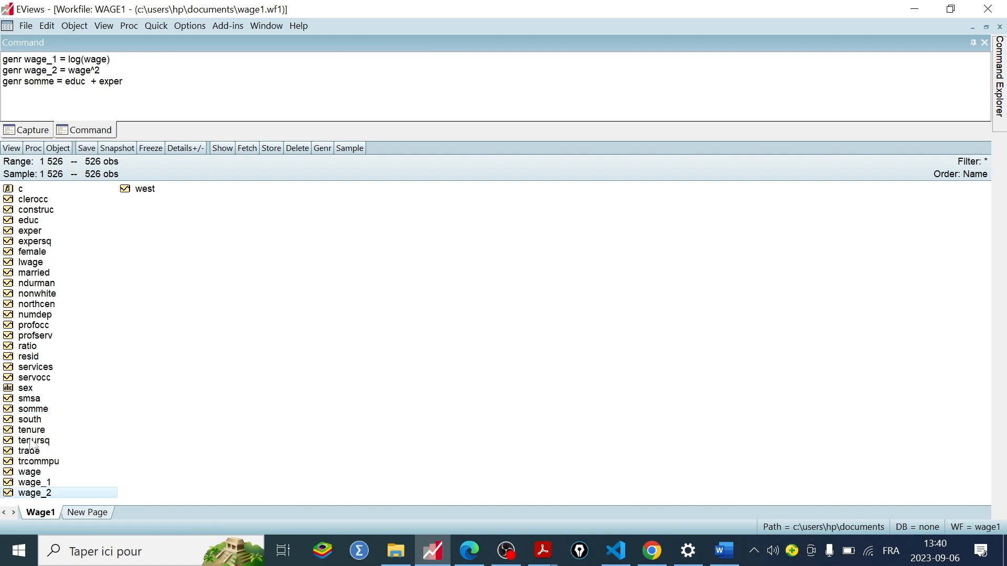
{"action": "double_click", "coordinate": [44, 409]}
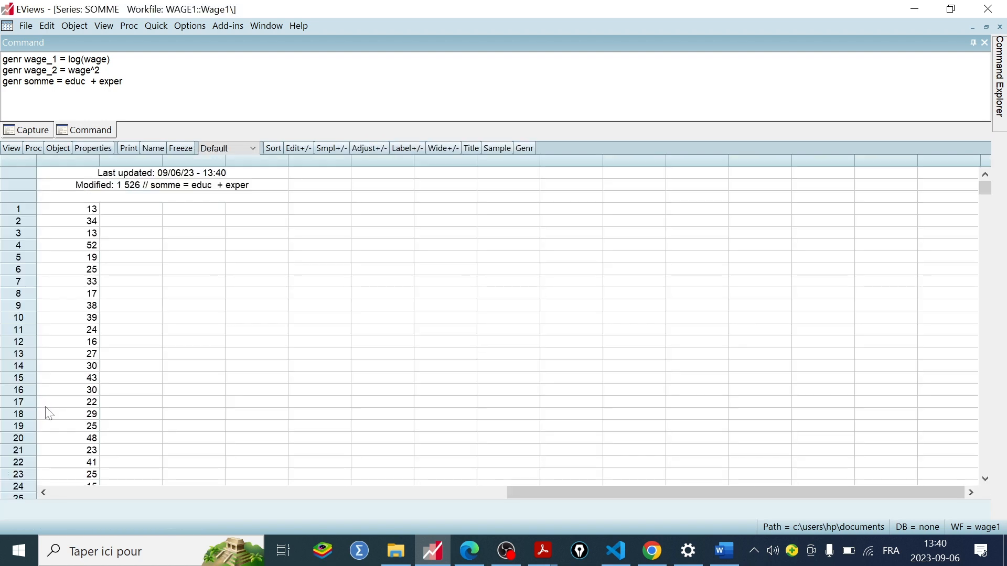
{"action": "left_click", "coordinate": [94, 210]}
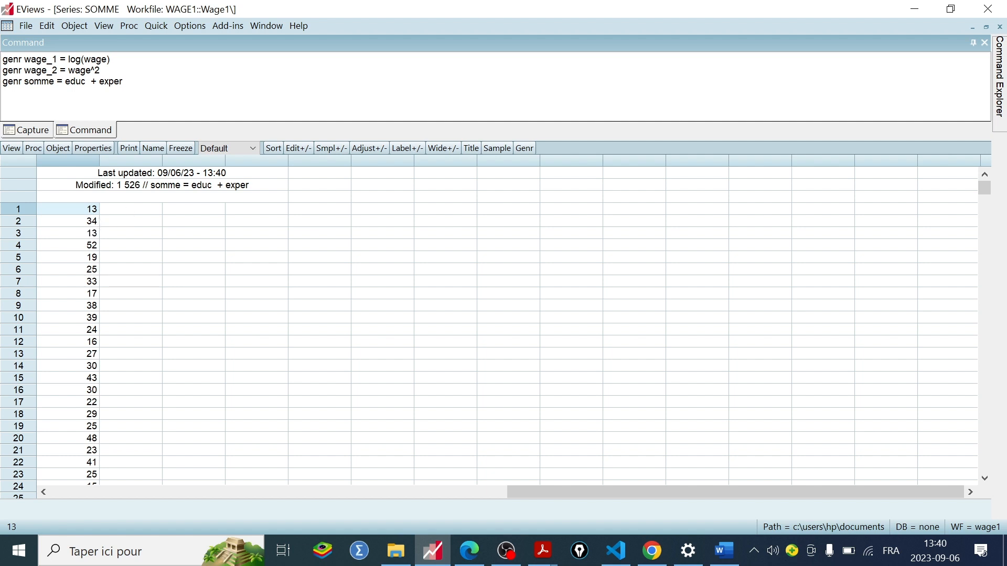
{"action": "left_click", "coordinate": [124, 82]}
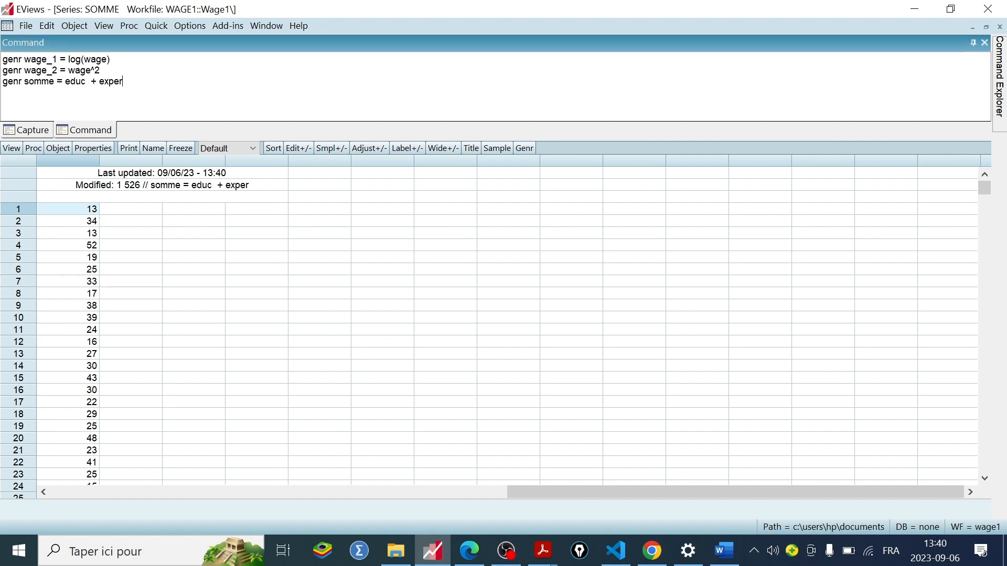
- Generate a series difference as education minus experience by reworking the somme command into genr difference = educ - exper
{"action": "key", "text": "BackSpace"}
{"action": "type", "text": "-"}
{"action": "left_click", "coordinate": [42, 82]}
{"action": "key", "text": "BackSpace"}
{"action": "key", "text": "BackSpace"}
{"action": "key", "text": "BackSpace"}
{"action": "key", "text": "BackSpace"}
{"action": "key", "text": "BackSpace"}
{"action": "type", "text": "ddif"}
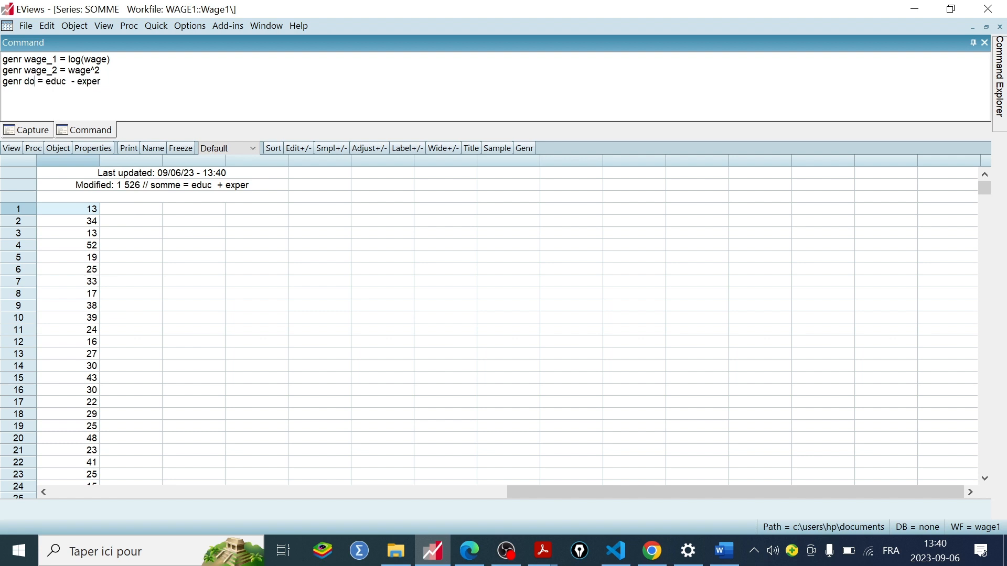
{"action": "key", "text": "BackSpace"}
{"action": "key", "text": "BackSpace"}
{"action": "key", "text": "BackSpace"}
{"action": "type", "text": "ifference"}
{"action": "key", "text": "Return"}
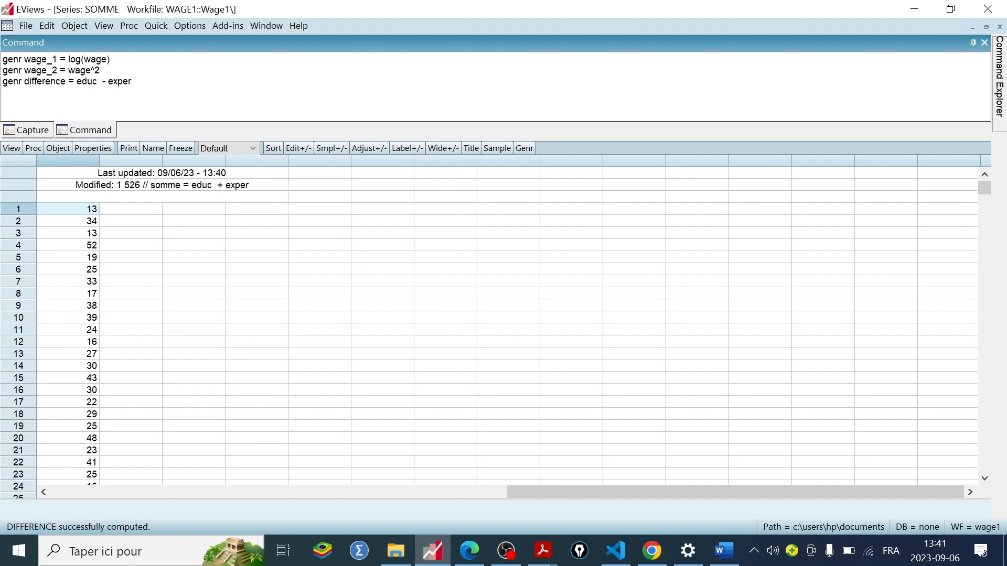
- Move the somme series window clear of the workfile, open the difference series to examine its values, and minimize it
{"action": "left_click", "coordinate": [987, 27]}
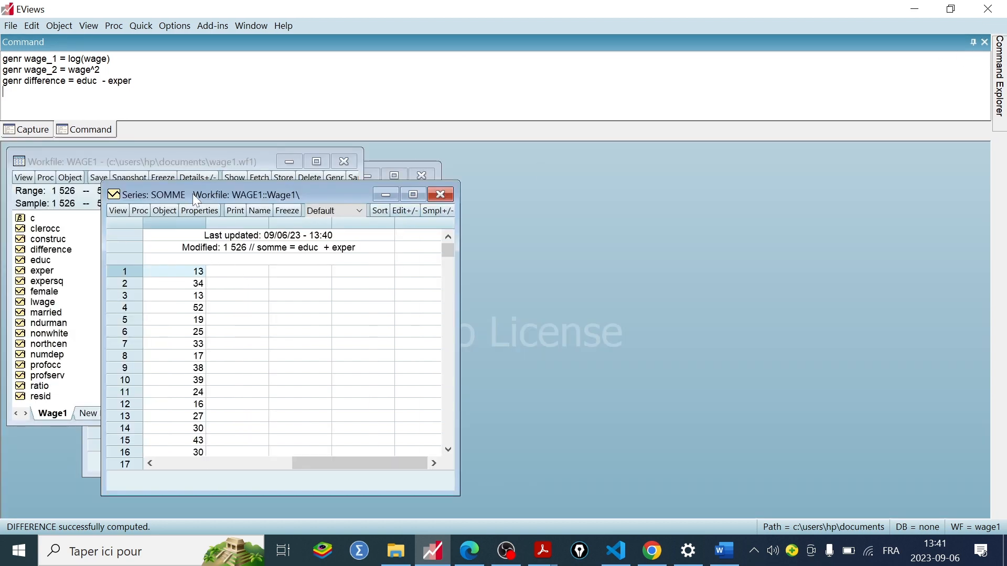
{"action": "left_click_drag", "start_coordinate": [193, 194], "coordinate": [517, 166]}
{"action": "left_click", "coordinate": [70, 251]}
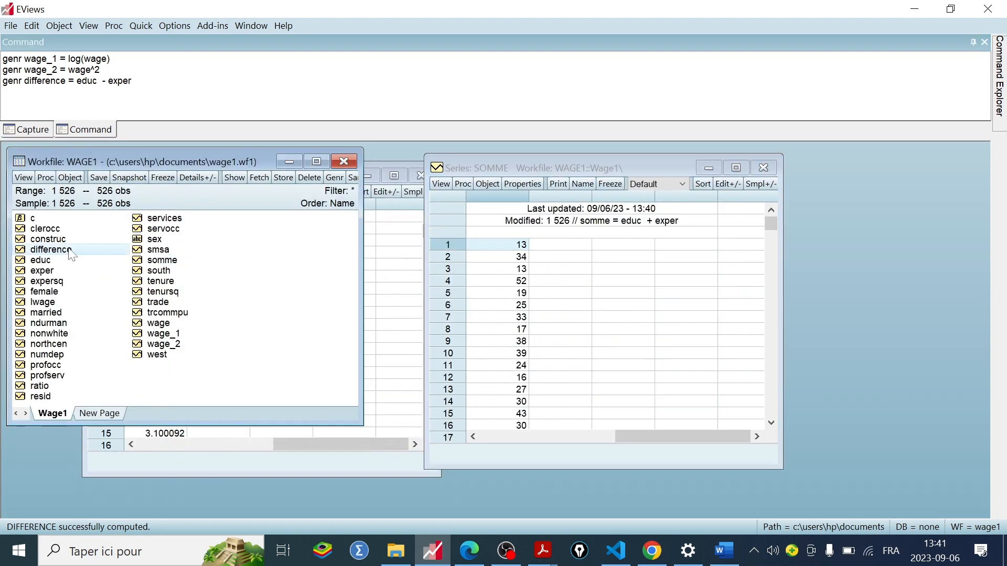
{"action": "double_click", "coordinate": [71, 251]}
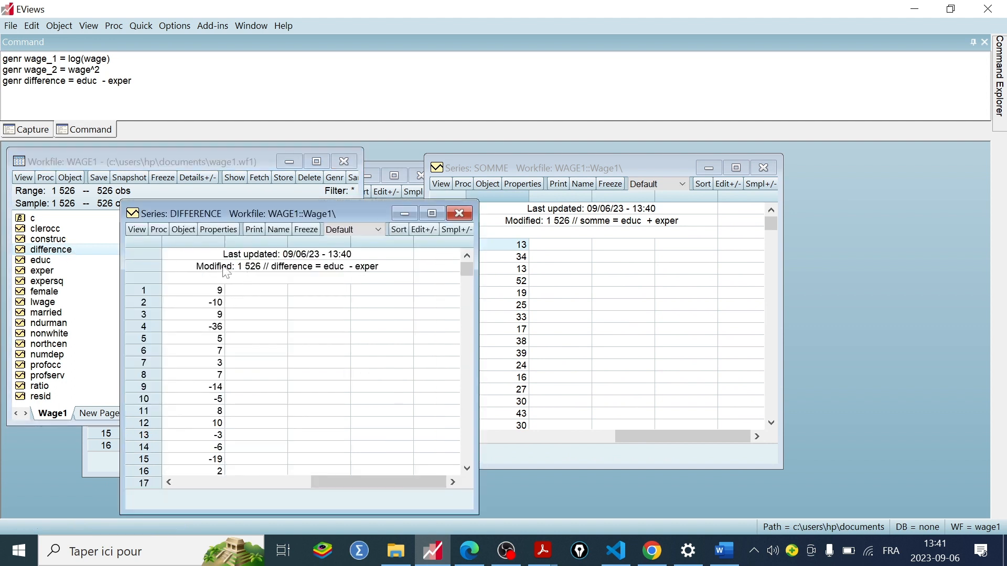
{"action": "left_click", "coordinate": [404, 214]}
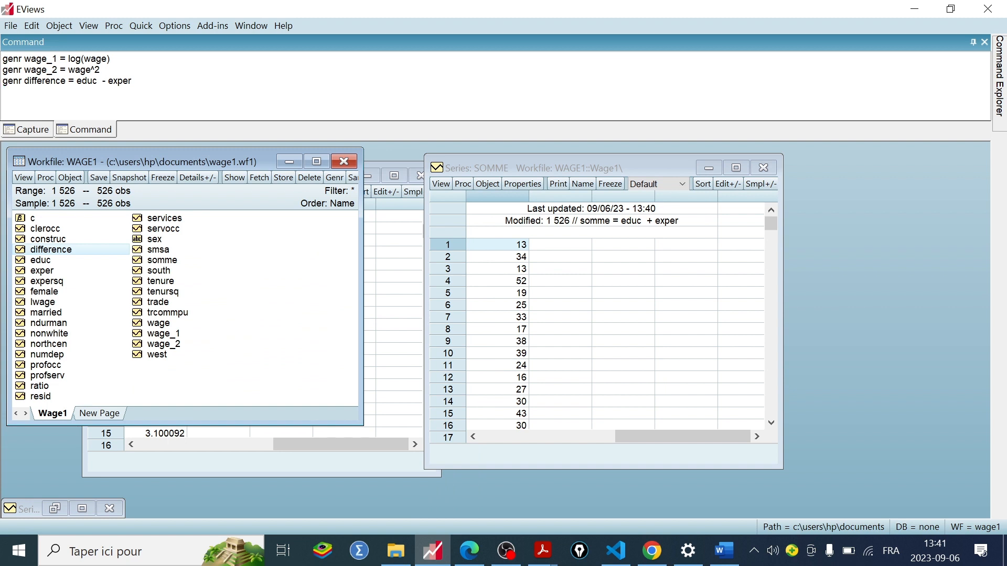
- Remove the series name difference and the minus sign from the third genr command
{"action": "left_click", "coordinate": [107, 80]}
{"action": "key", "text": "BackSpace"}
{"action": "key", "text": "BackSpace"}
{"action": "key", "text": "BackSpace"}
{"action": "key", "text": "BackSpace"}
{"action": "key", "text": "BackSpace"}
{"action": "key", "text": "BackSpace"}
{"action": "key", "text": "BackSpace"}
{"action": "key", "text": "BackSpace"}
{"action": "key", "text": "BackSpace"}
{"action": "key", "text": "BackSpace"}
{"action": "key", "text": "BackSpace"}
{"action": "key", "text": "Delete"}
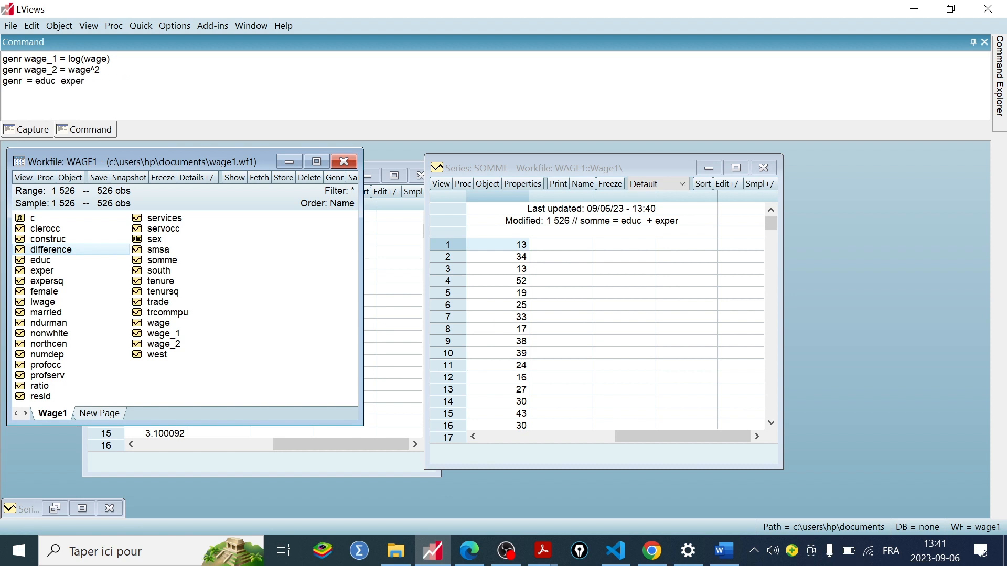
- Generate a series ratio as education divided by experience with the command genr ratio = educ / exper
{"action": "type", "text": "ratio"}
{"action": "key", "text": "BackSpace"}
{"action": "key", "text": "BackSpace"}
{"action": "key", "text": "Delete"}
{"action": "key", "text": "Delete"}
{"action": "key", "text": "Delete"}
{"action": "key", "text": "Delete"}
{"action": "type", "text": "/"}
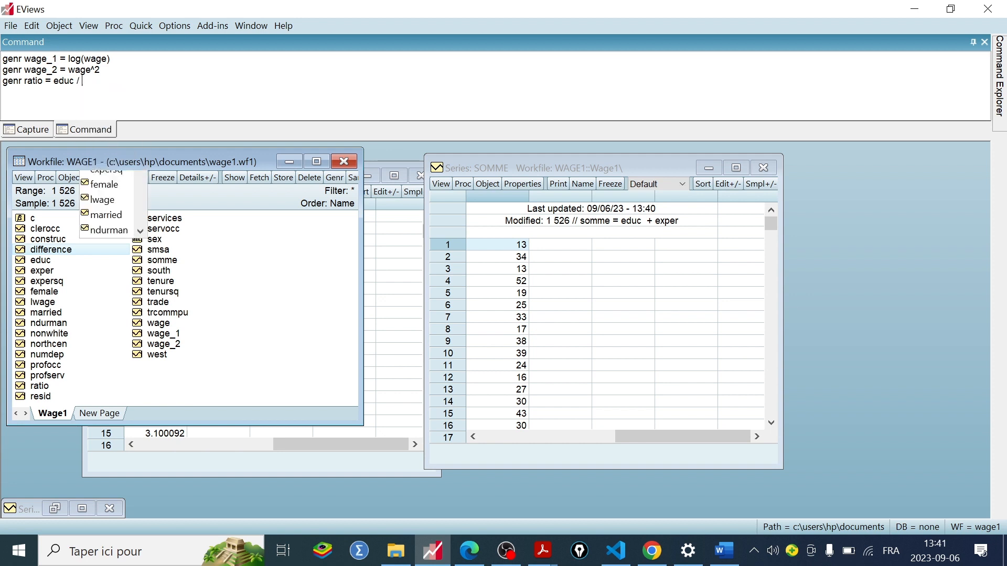
{"action": "type", "text": " ex"}
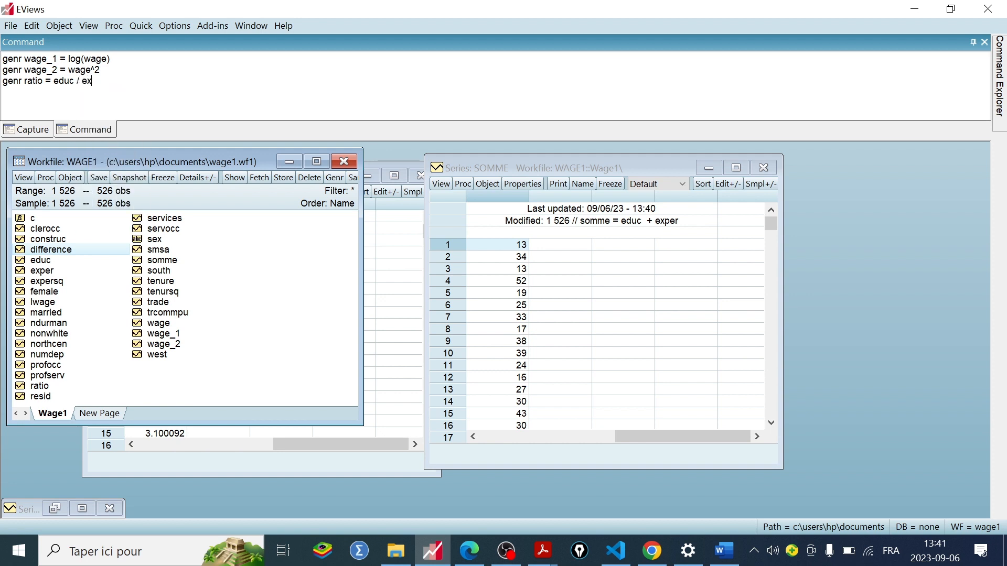
{"action": "type", "text": "per"}
{"action": "double_click", "coordinate": [33, 81]}
{"action": "left_click", "coordinate": [105, 81]}
{"action": "key", "text": "Return"}
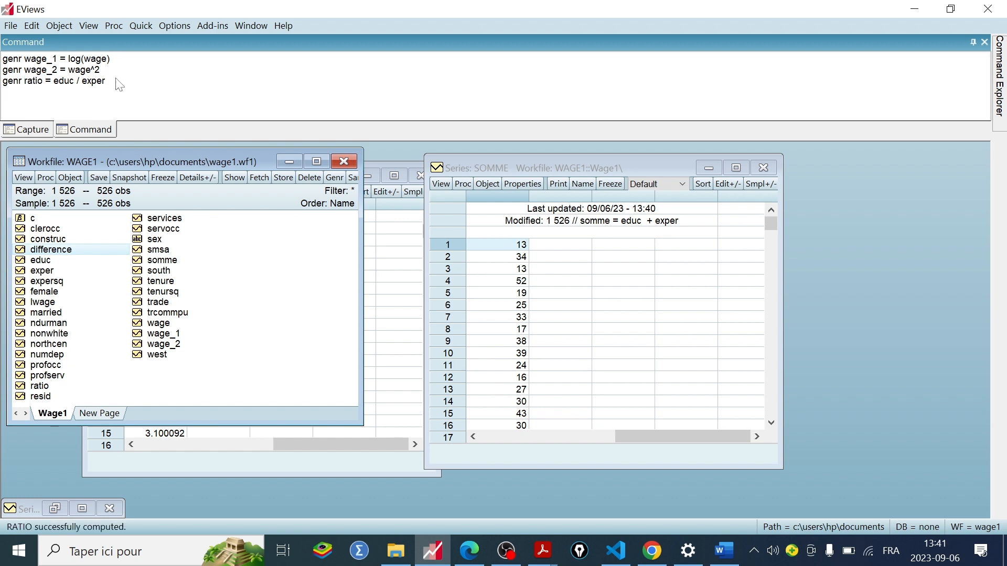
- Locate the ratio series in the workfile's object list and open it
{"action": "left_click", "coordinate": [117, 281]}
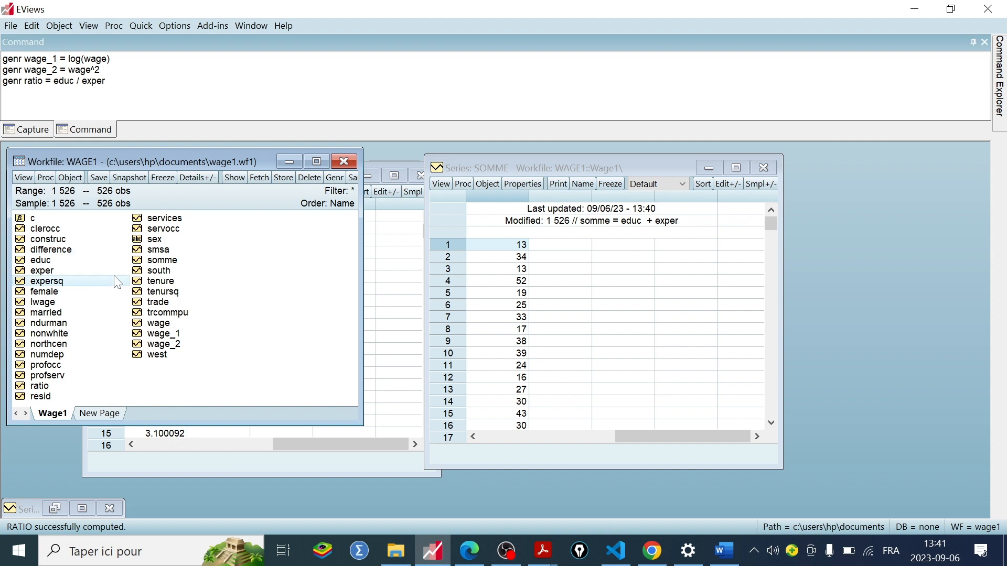
{"action": "left_click", "coordinate": [66, 324]}
{"action": "left_click", "coordinate": [54, 376]}
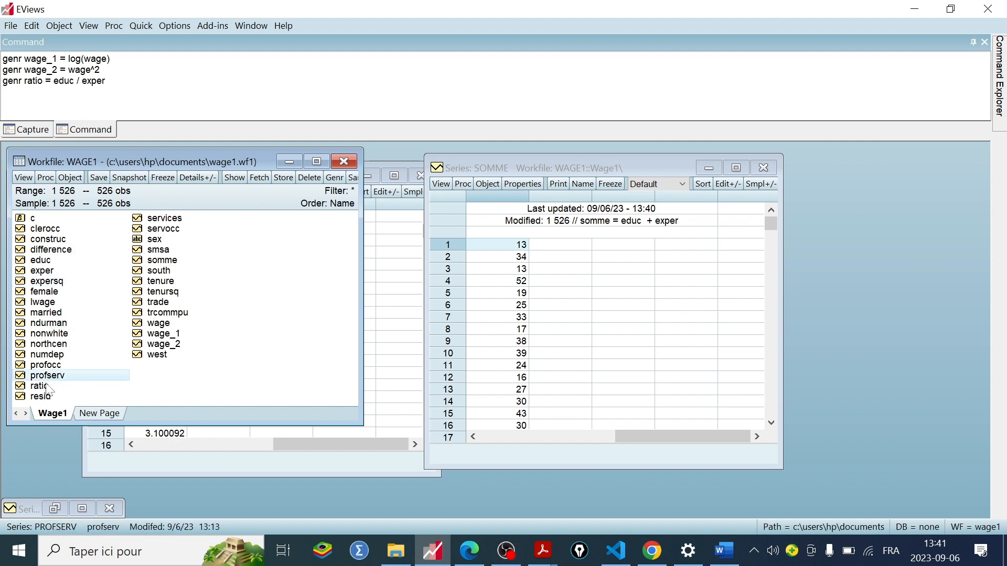
{"action": "left_click", "coordinate": [47, 388]}
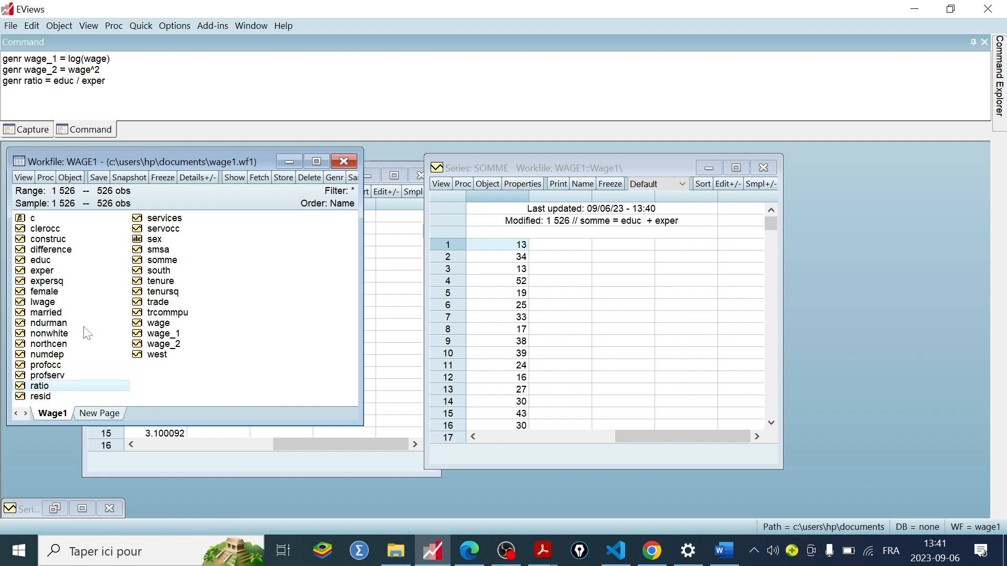
{"action": "double_click", "coordinate": [36, 388]}
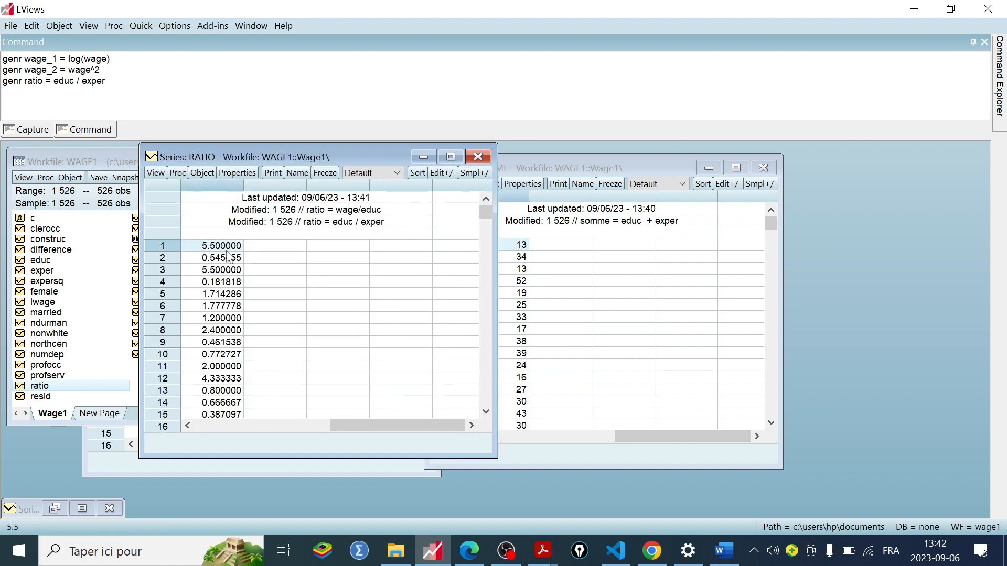
- Examine the first twelve ratio observations against the educ / exper formula, and move the series window clear of the workfile's object list
{"action": "left_click_drag", "start_coordinate": [229, 257], "coordinate": [232, 381]}
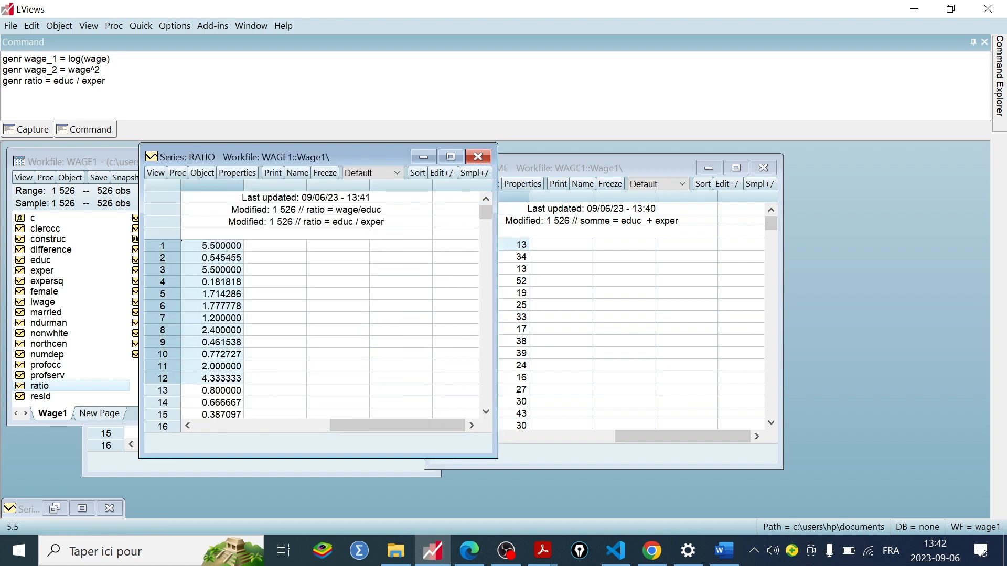
{"action": "left_click_drag", "start_coordinate": [54, 81], "coordinate": [102, 81]}
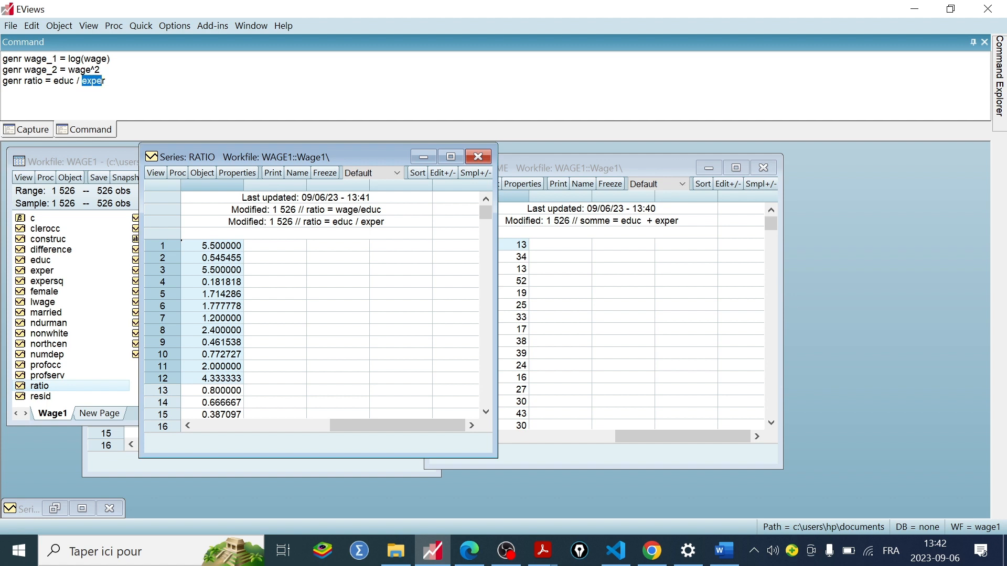
{"action": "left_click", "coordinate": [103, 70]}
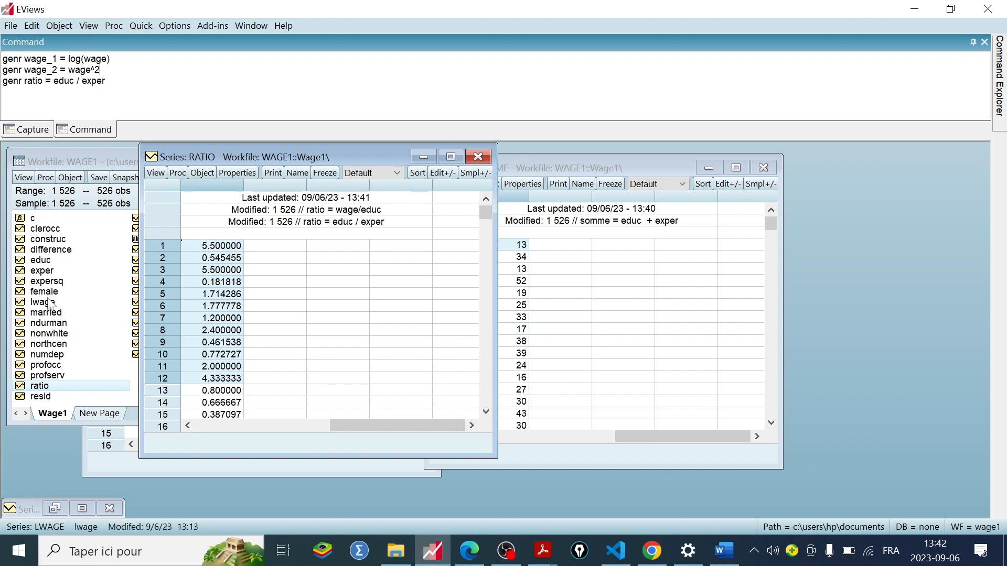
{"action": "left_click_drag", "start_coordinate": [326, 155], "coordinate": [404, 150]}
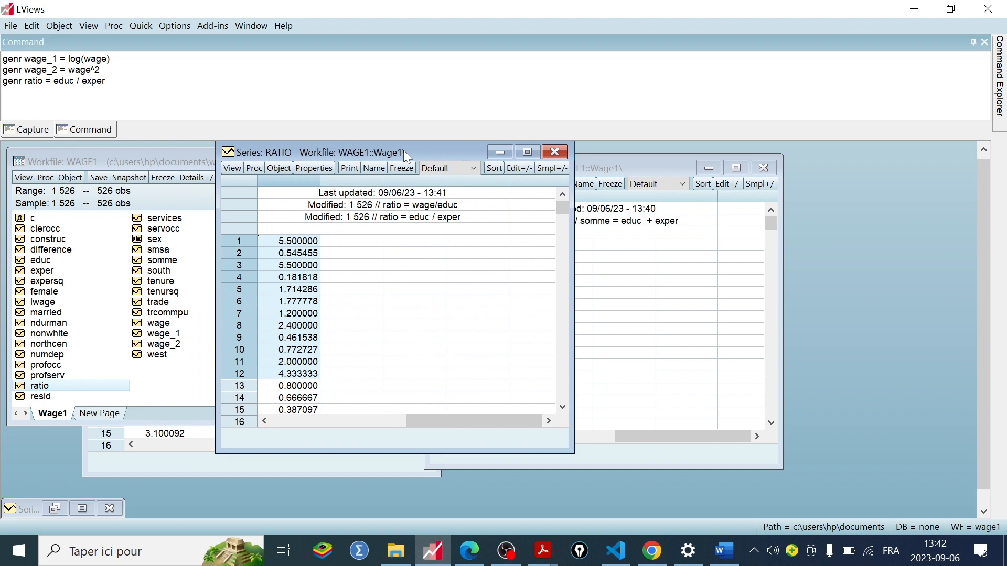